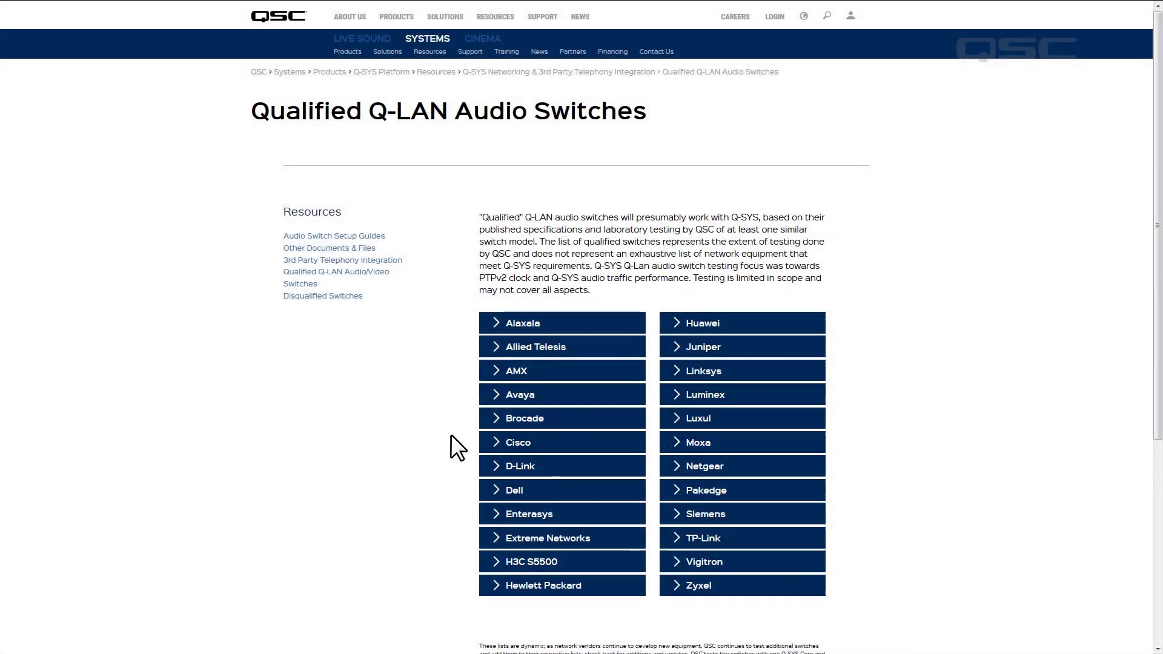
# Expand the D-Link switch models and open the DGS-1210 Series setup guide PDF
pyautogui.click(552, 468)
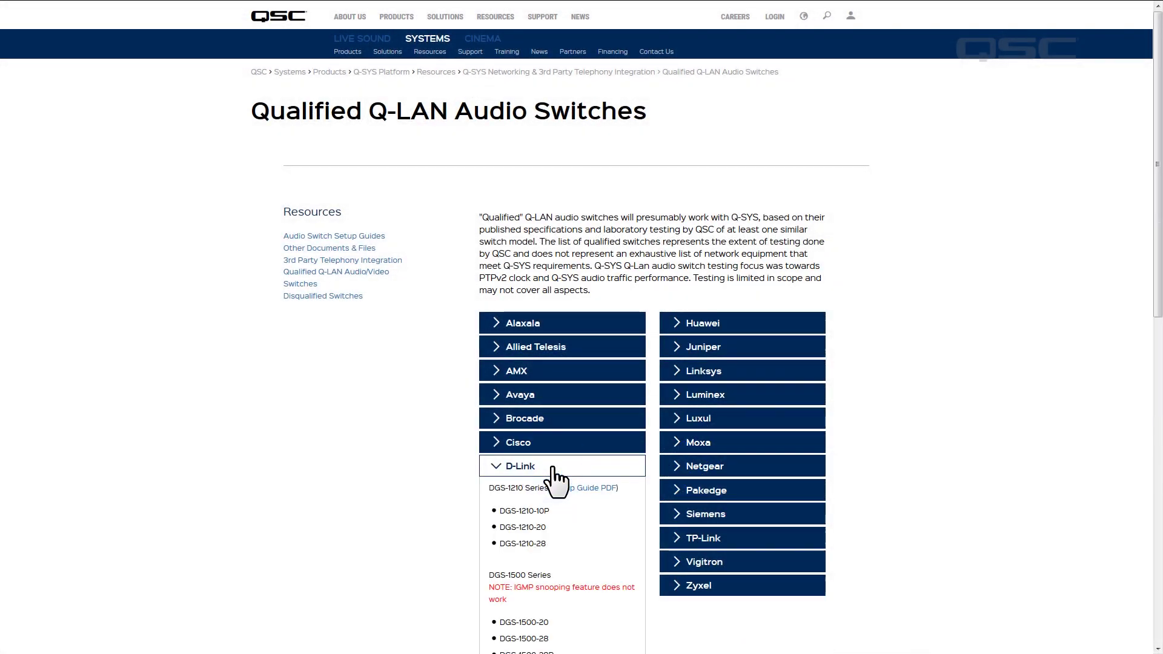
pyautogui.scroll(-4, 554, 479)
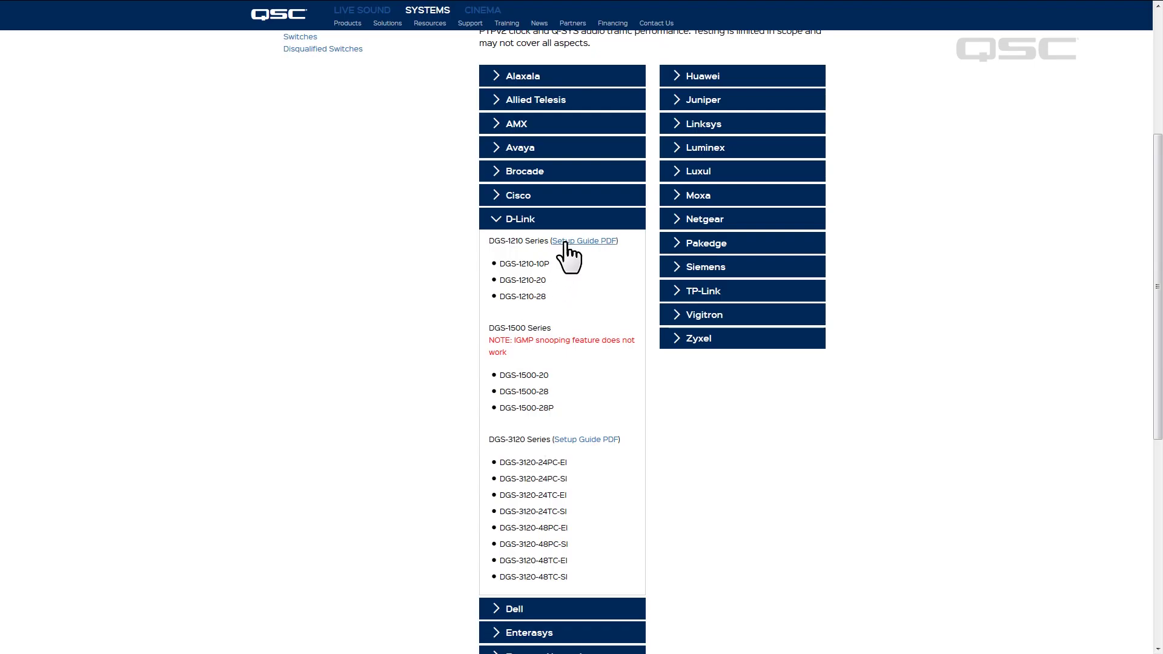
pyautogui.click(564, 241)
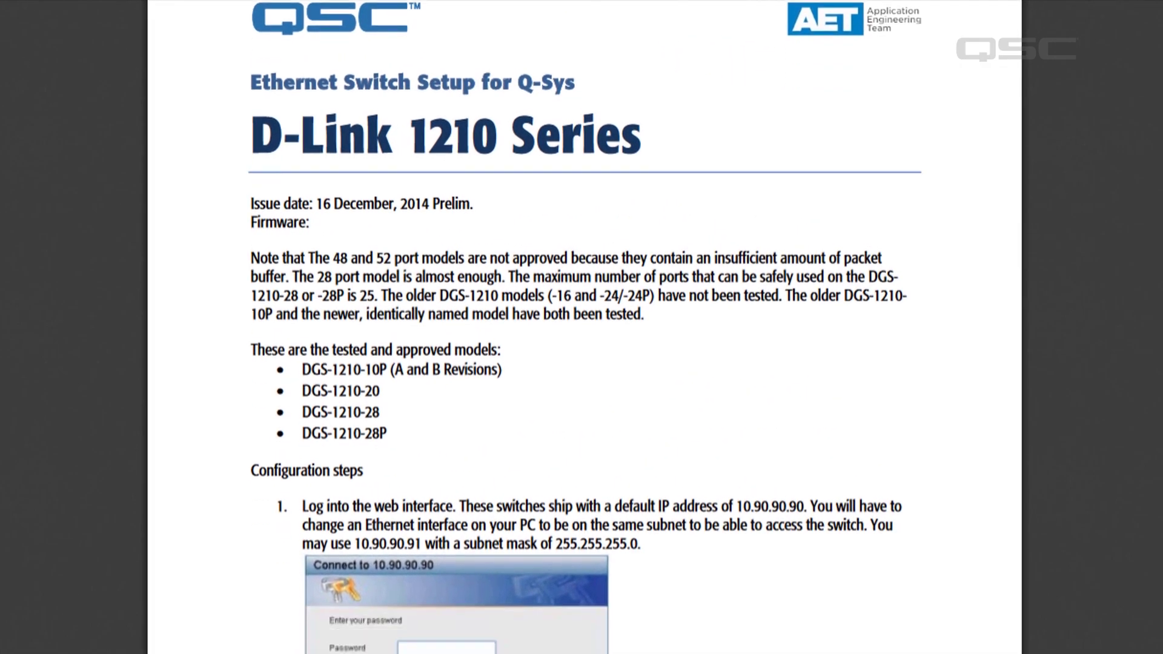
# Scroll through the D-Link 1210 guide's QoS and IGMP snooping setup pages
pyautogui.scroll(-10, 584, 327)
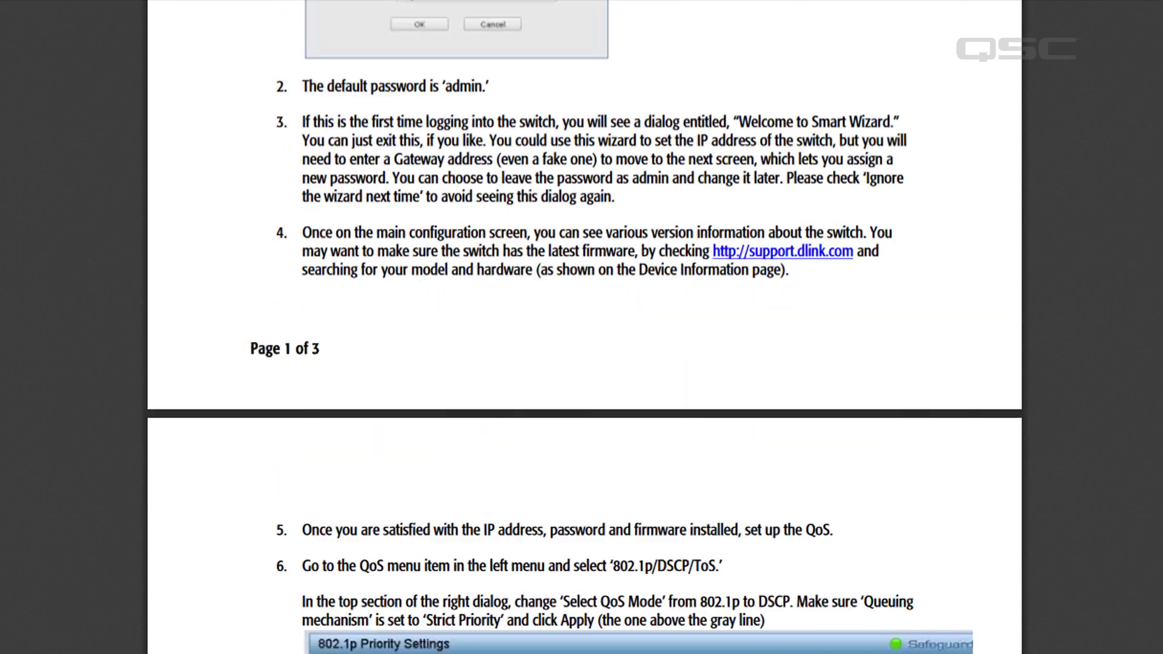
pyautogui.scroll(-6, 584, 327)
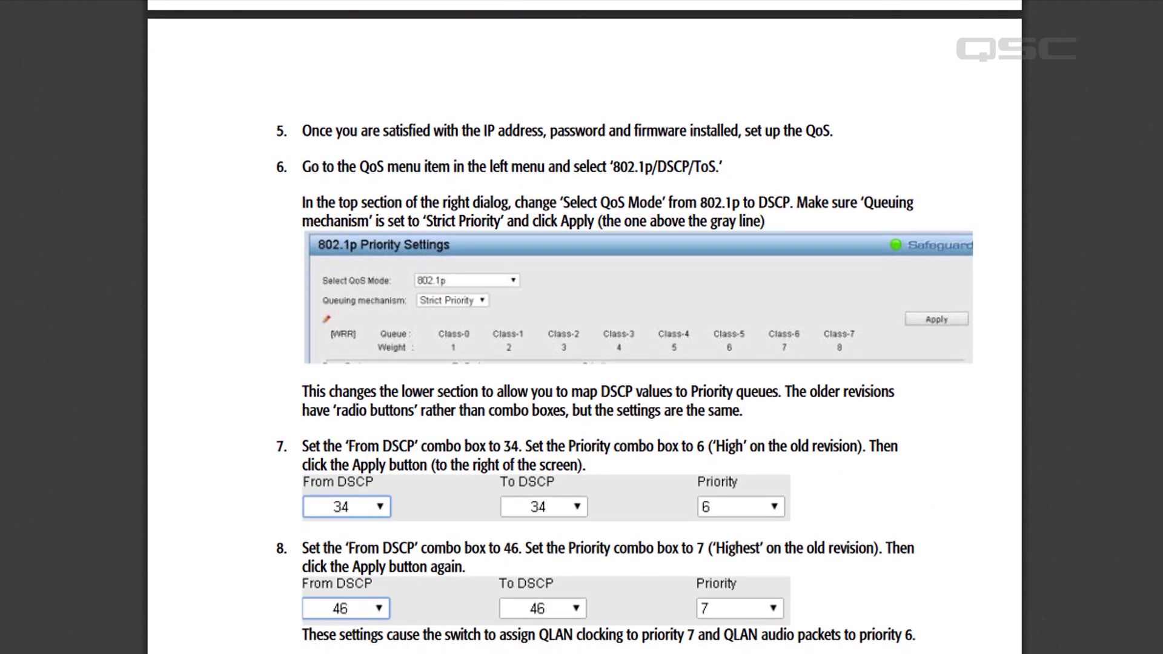
pyautogui.scroll(-3, 584, 327)
pyautogui.scroll(-8, 584, 327)
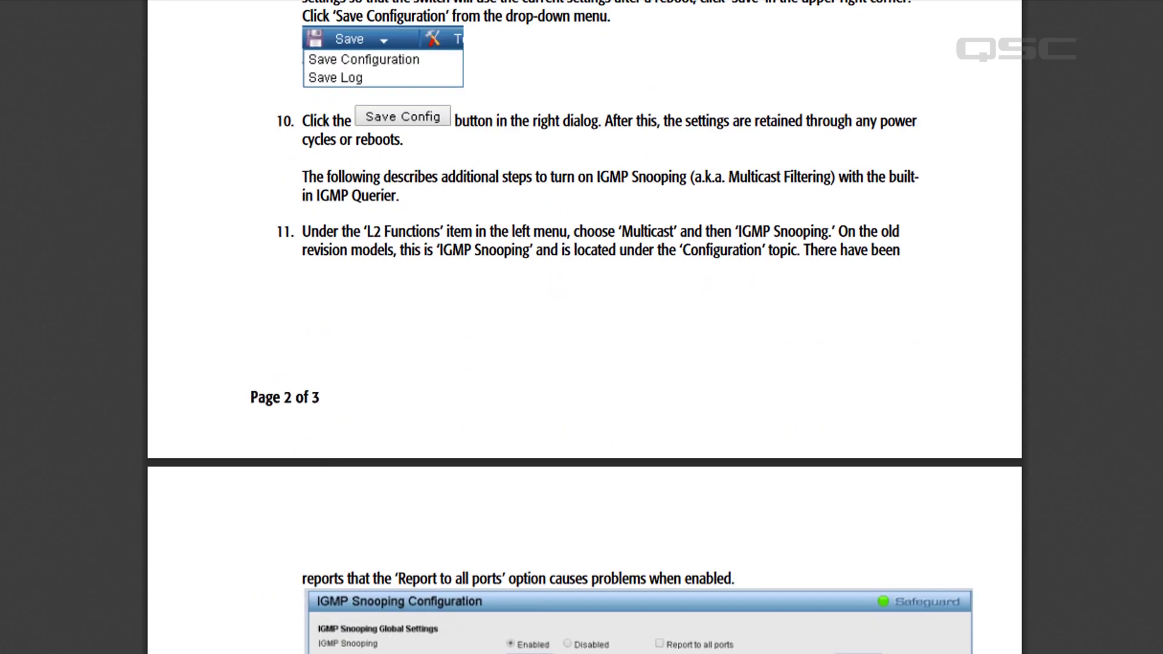
pyautogui.scroll(-4, 584, 327)
pyautogui.scroll(-4, 584, 327)
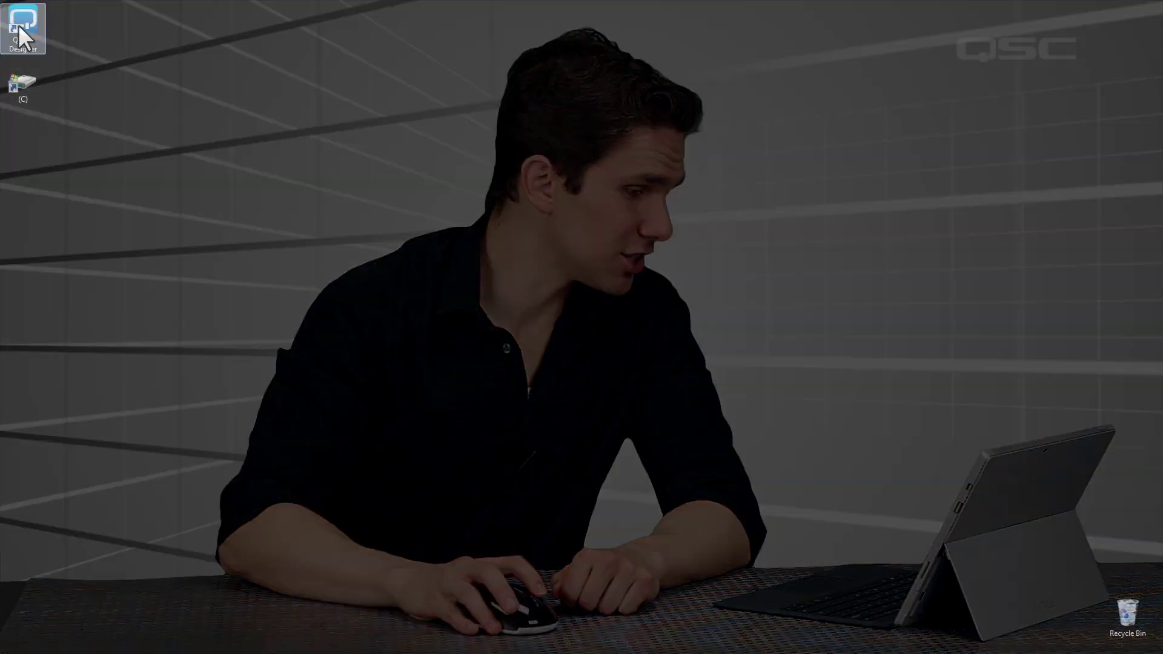
# Launch Q-SYS Designer and view the properties of the inventory's Core 110f 'Core-1'
pyautogui.doubleClick(19, 24)
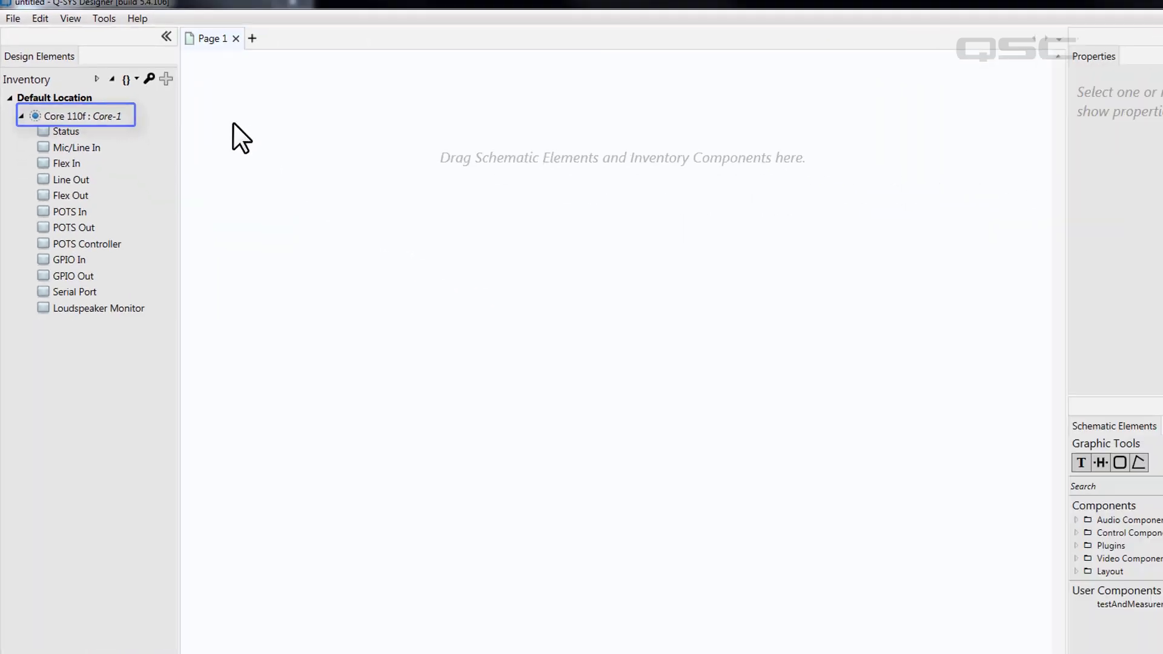
pyautogui.click(96, 104)
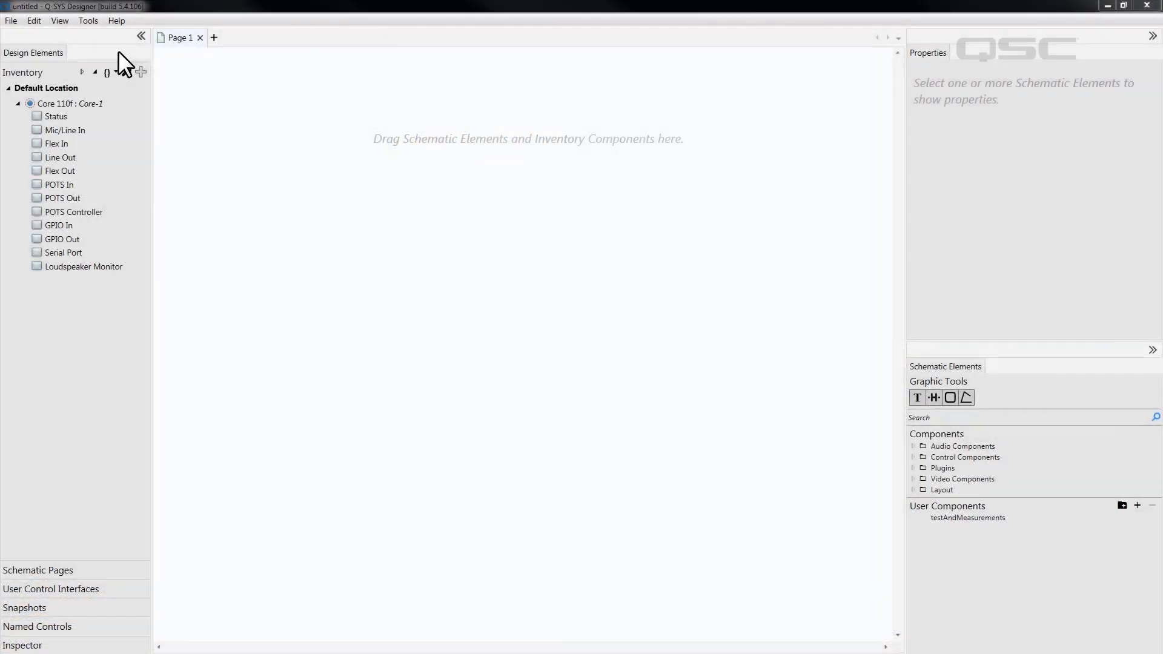
# Open the Q-SYS Configurator from Tools and check the status of Core 250i 'primarycore'
pyautogui.click(92, 22)
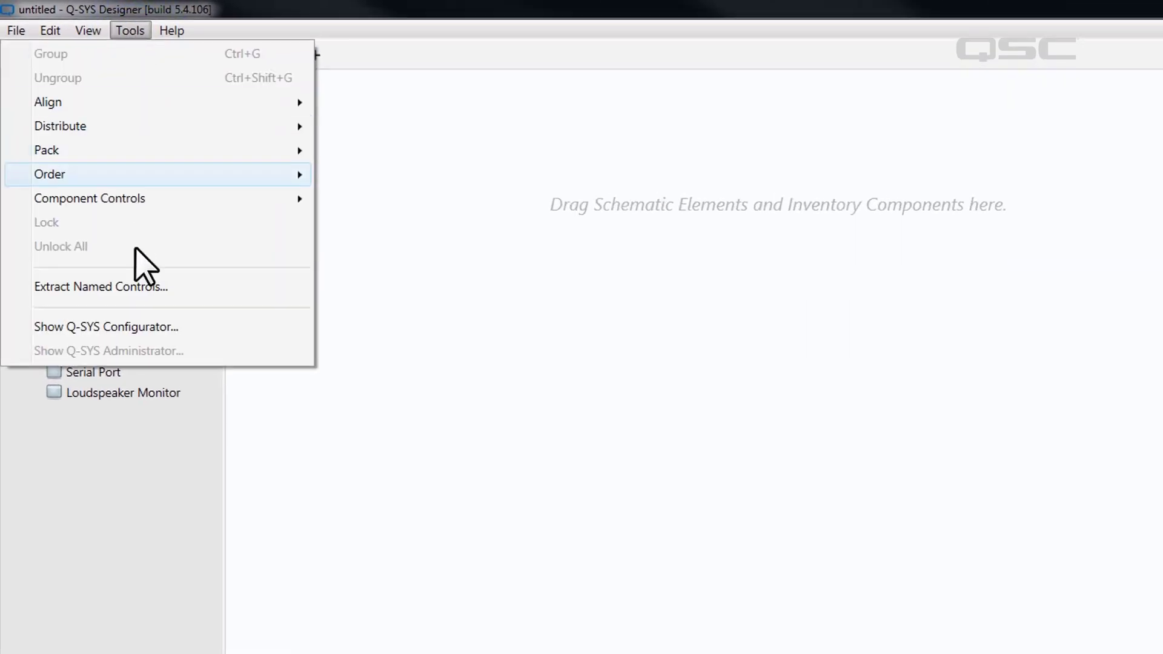
pyautogui.click(139, 327)
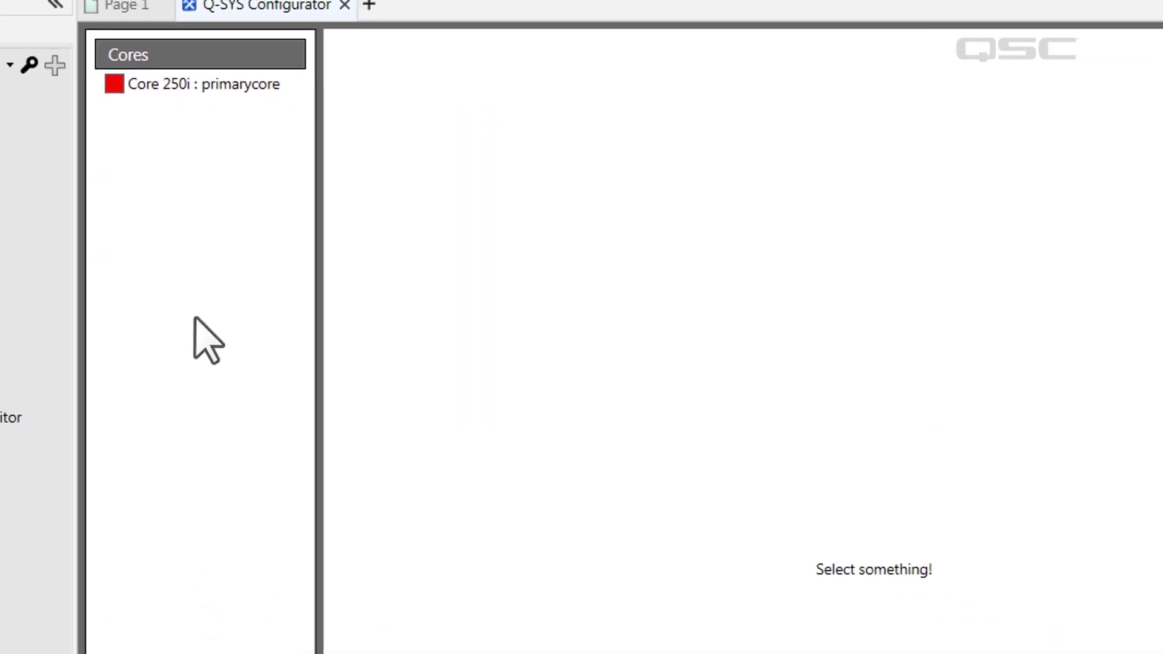
pyautogui.click(94, 74)
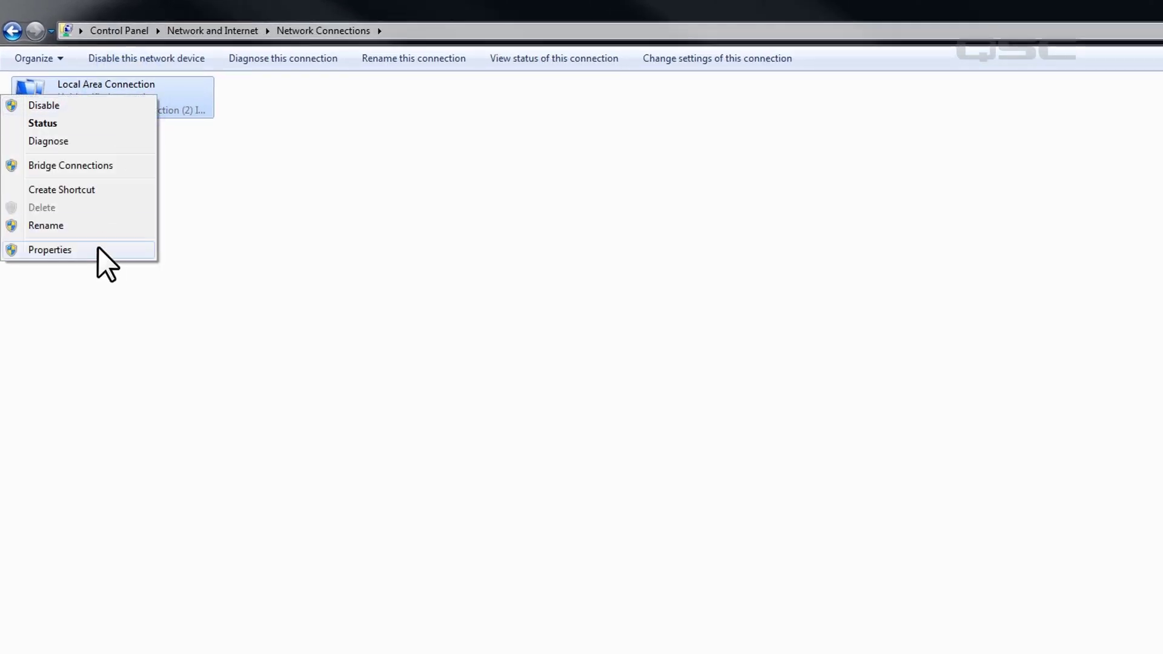
# Switch the Local Area Connection's IPv4 to a manual IP address, entering 162.168.1
pyautogui.click(87, 223)
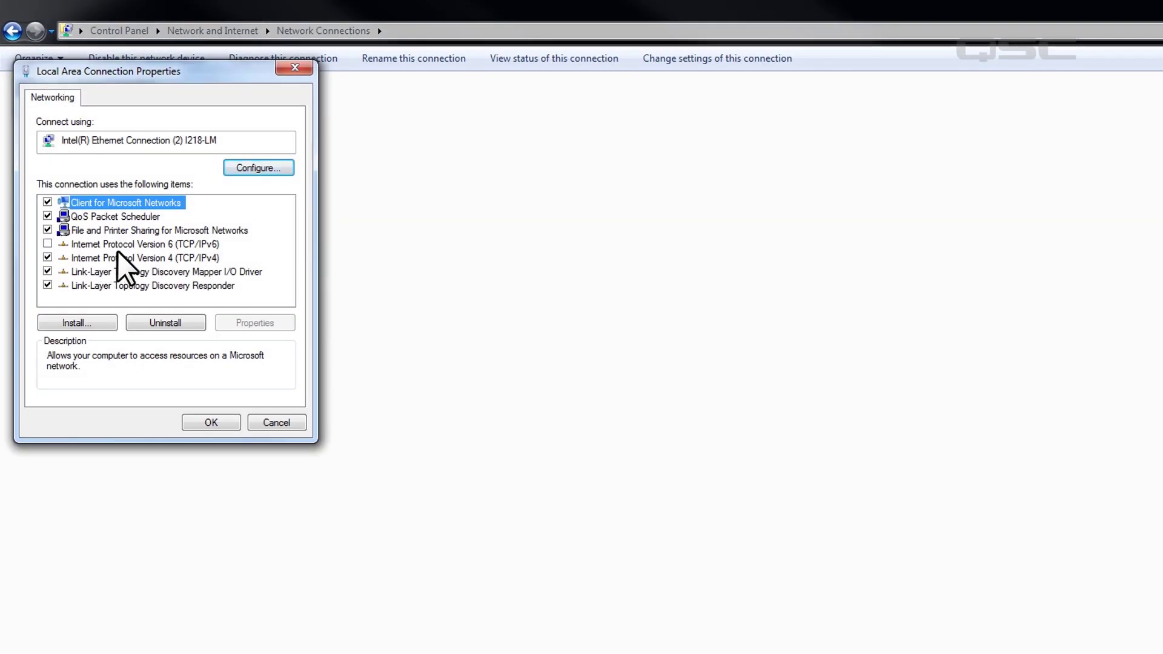
pyautogui.doubleClick(143, 257)
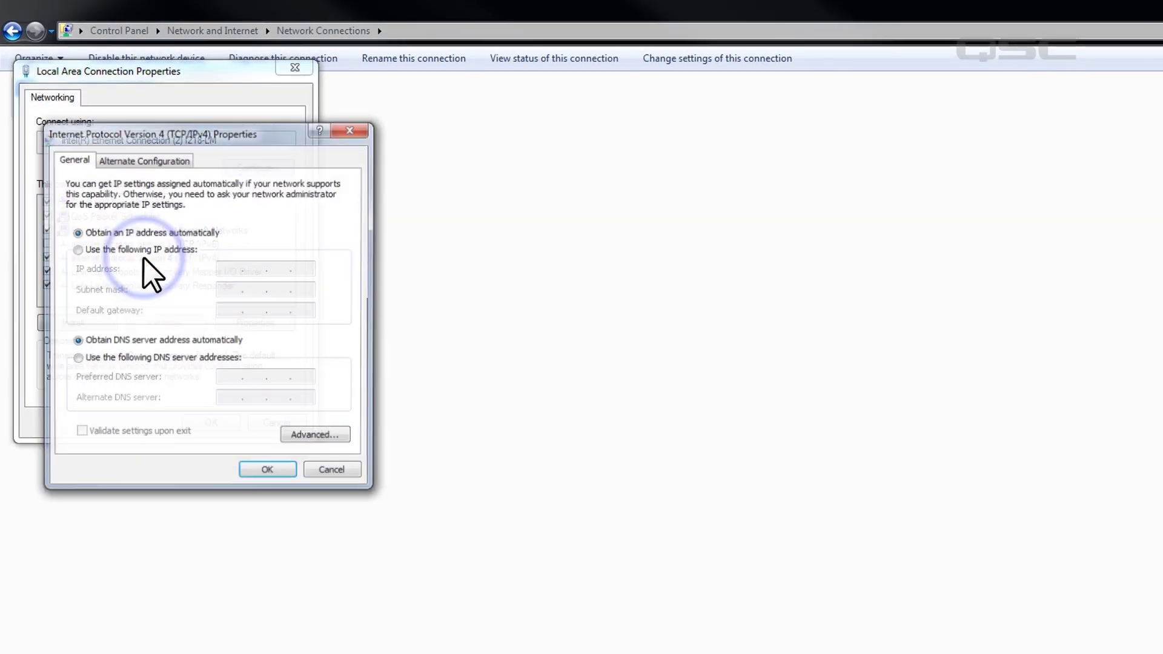
pyautogui.click(142, 248)
pyautogui.click(229, 268)
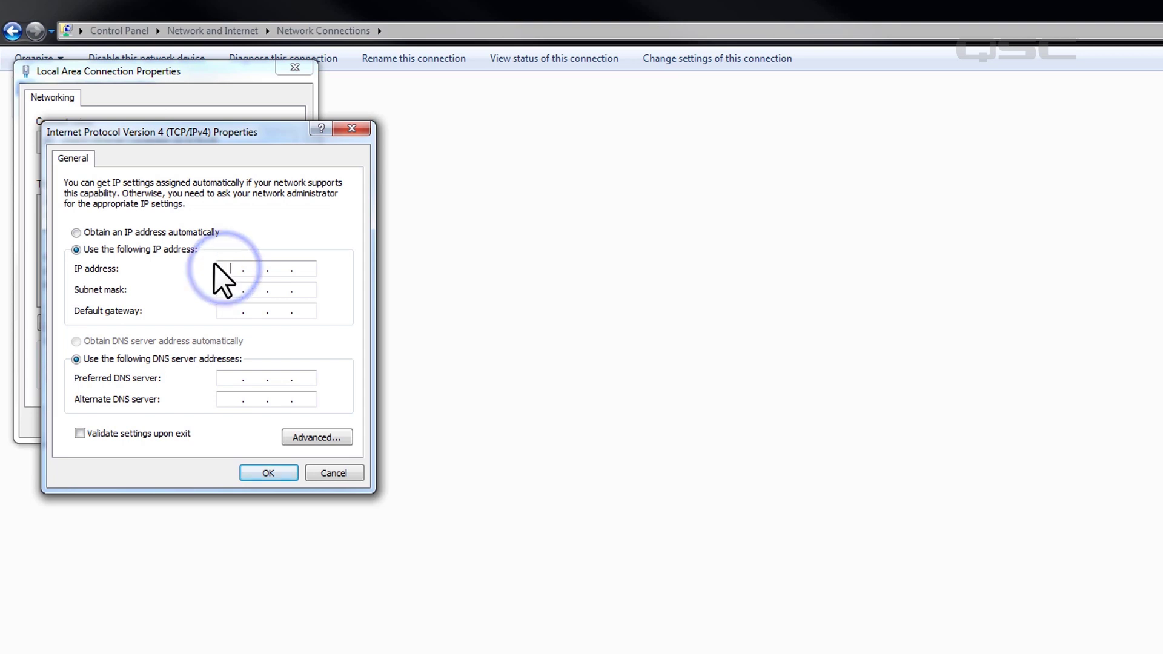
pyautogui.write('162 . 16 . .')
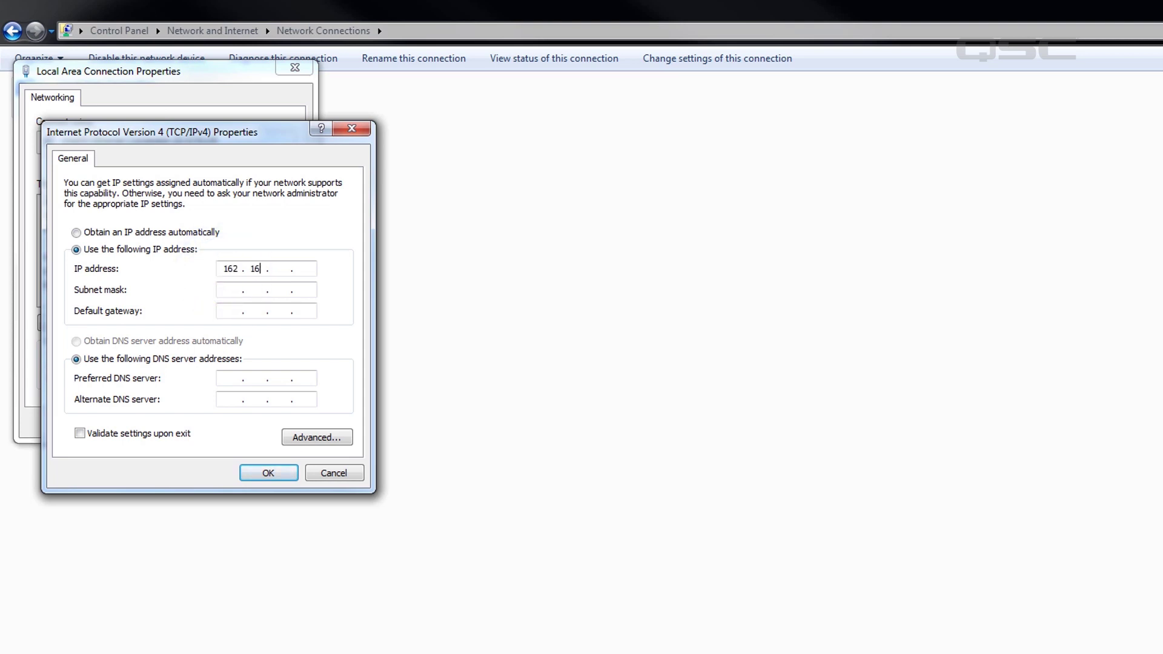
pyautogui.write('8 . 1')
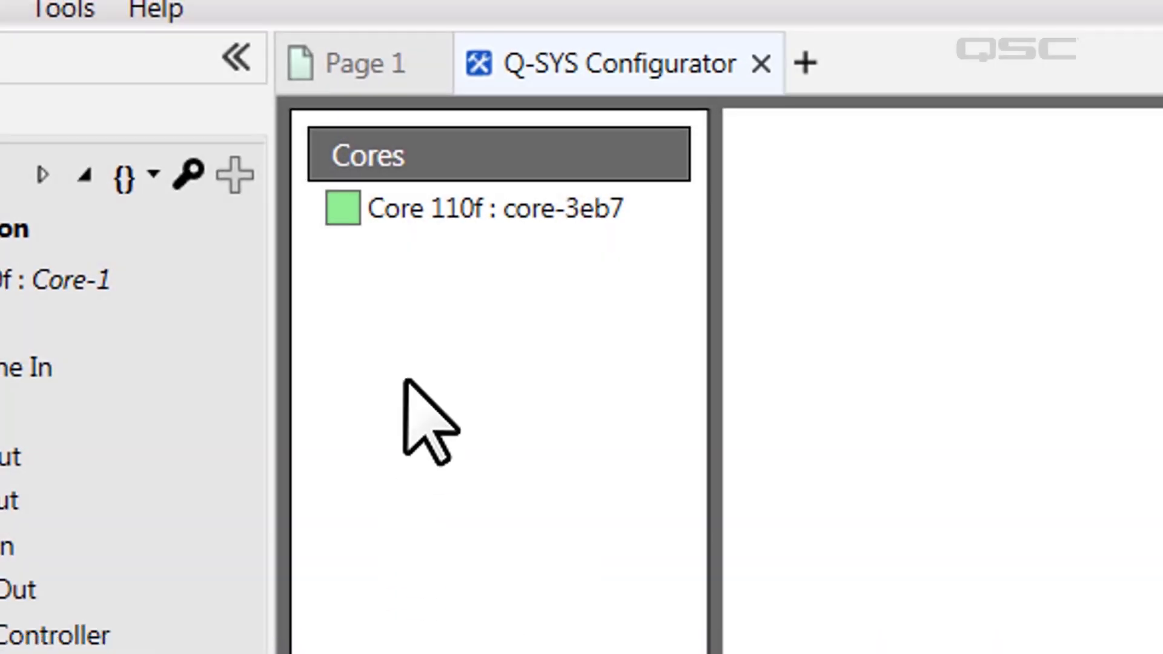
# Rename the networked Core 110f from Core-3eb7 to 'conference-1' and apply the update
pyautogui.click(428, 211)
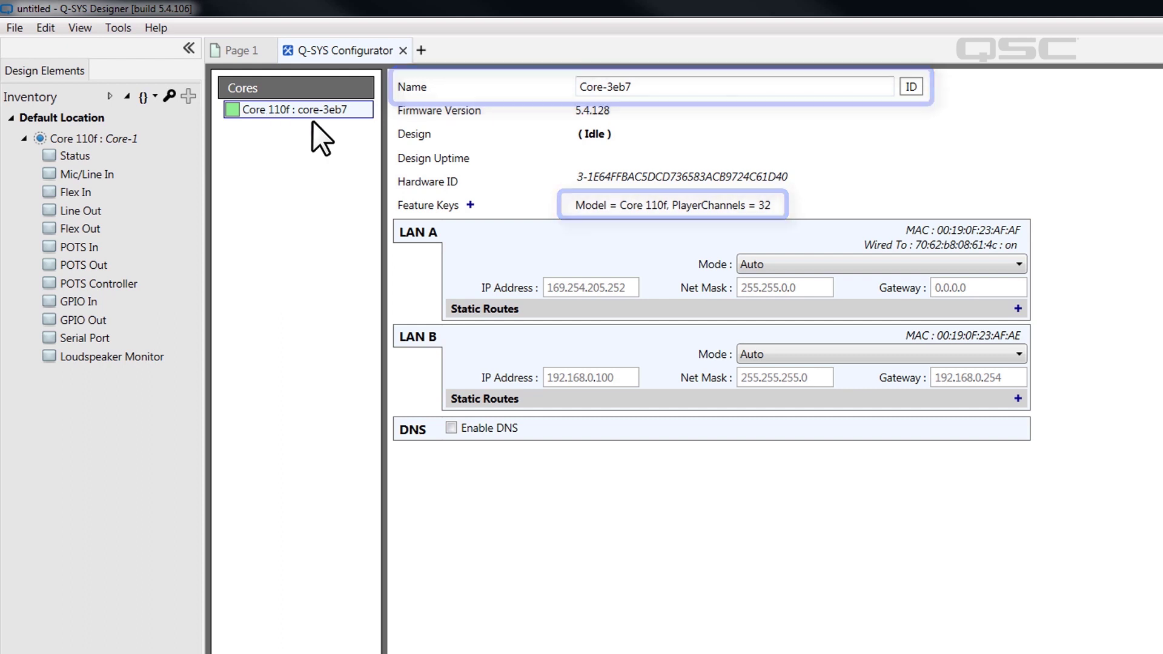
pyautogui.tripleClick(646, 86)
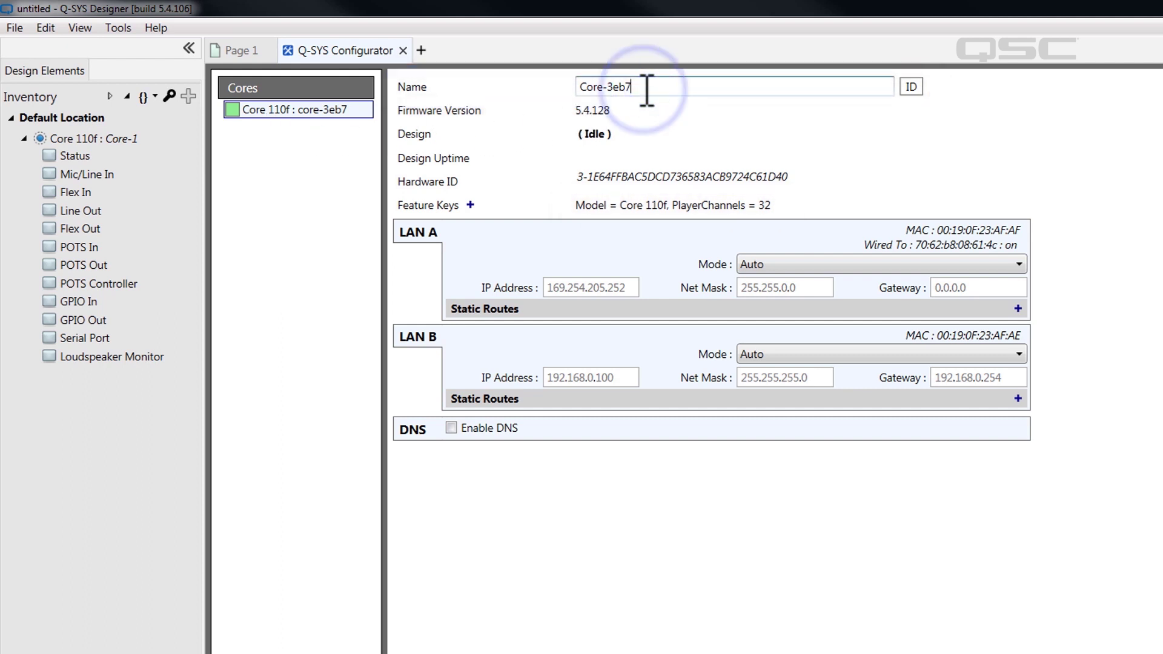
pyautogui.press('BackSpace')
pyautogui.write('conference-1')
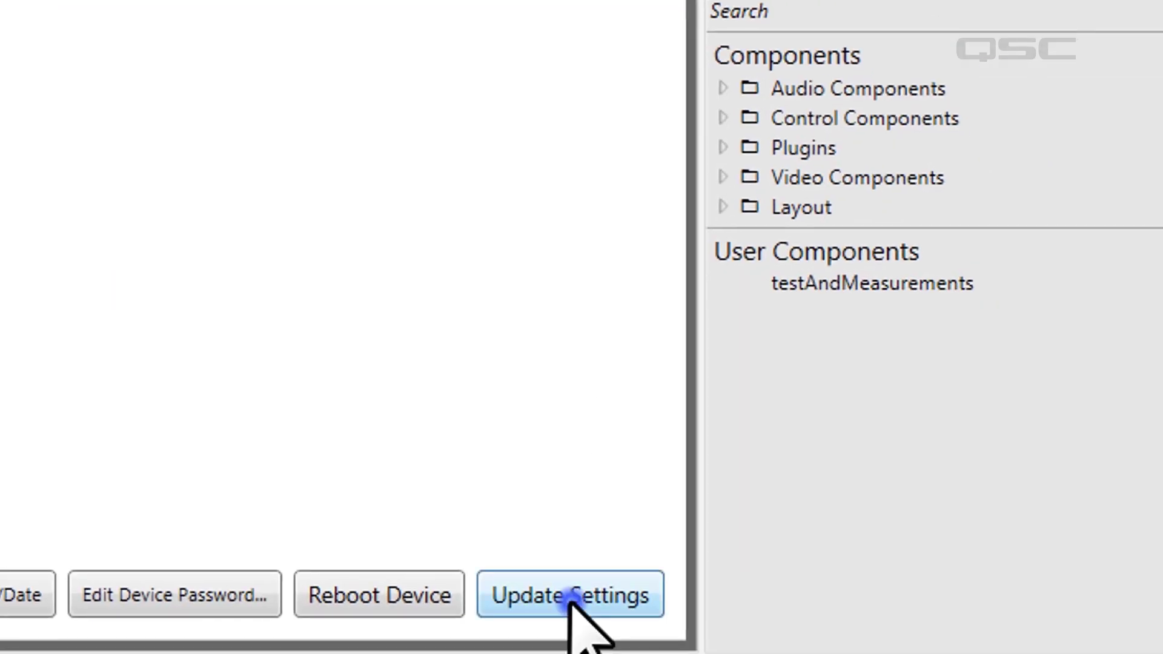
pyautogui.click(666, 638)
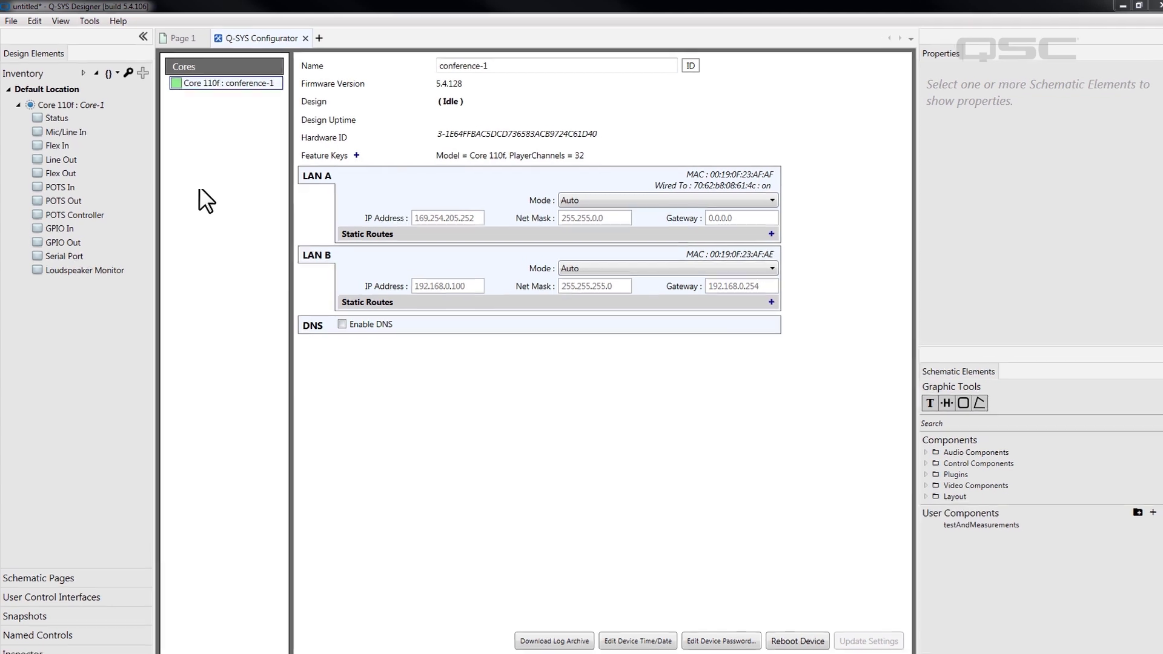
pyautogui.click(78, 105)
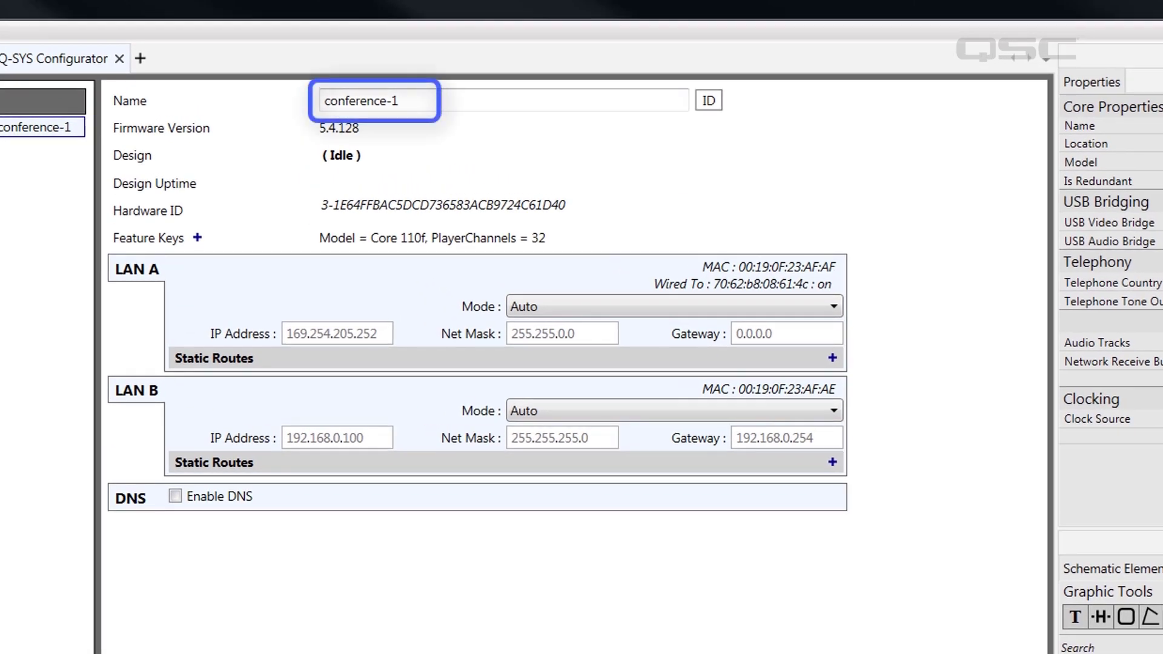
# Copy the name 'conference-1' from the Configurator into the inventory core's Name property
pyautogui.click(410, 100)
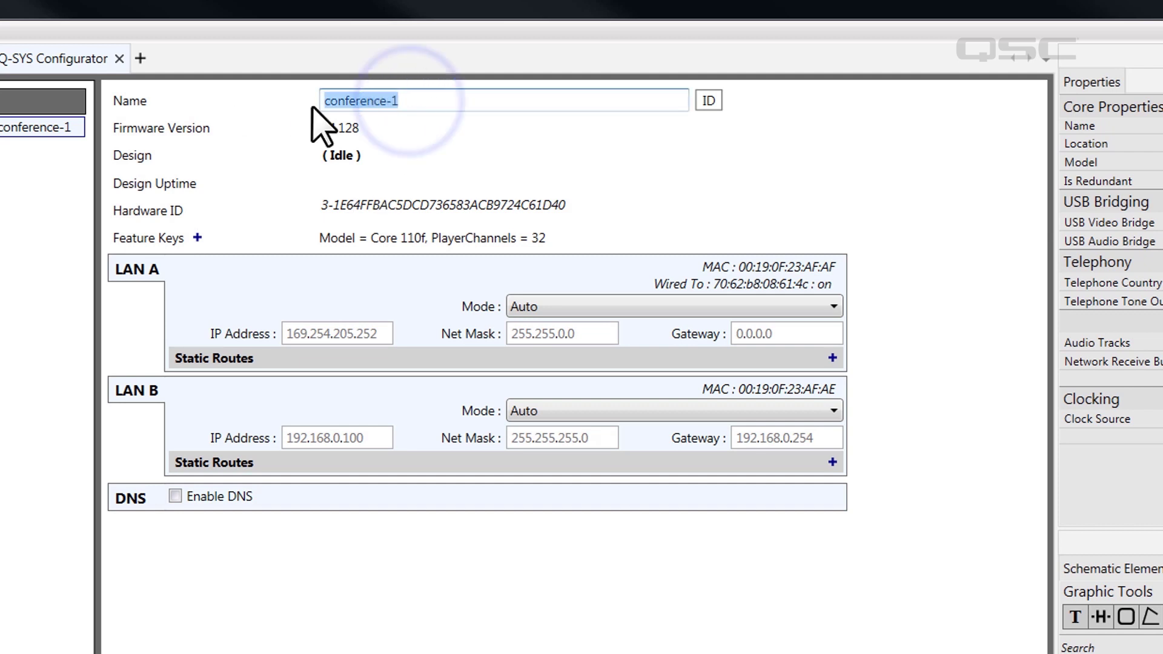
pyautogui.hotkey('ctrl', 'c')
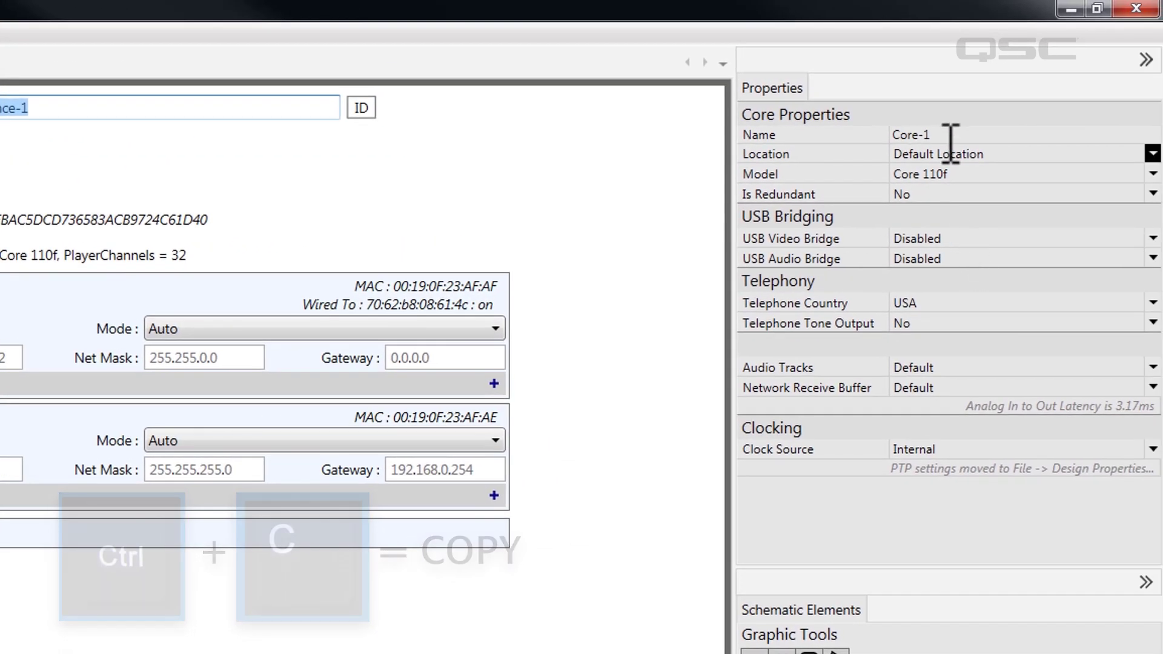
pyautogui.click(944, 140)
pyautogui.hotkey('ctrl', 'v')
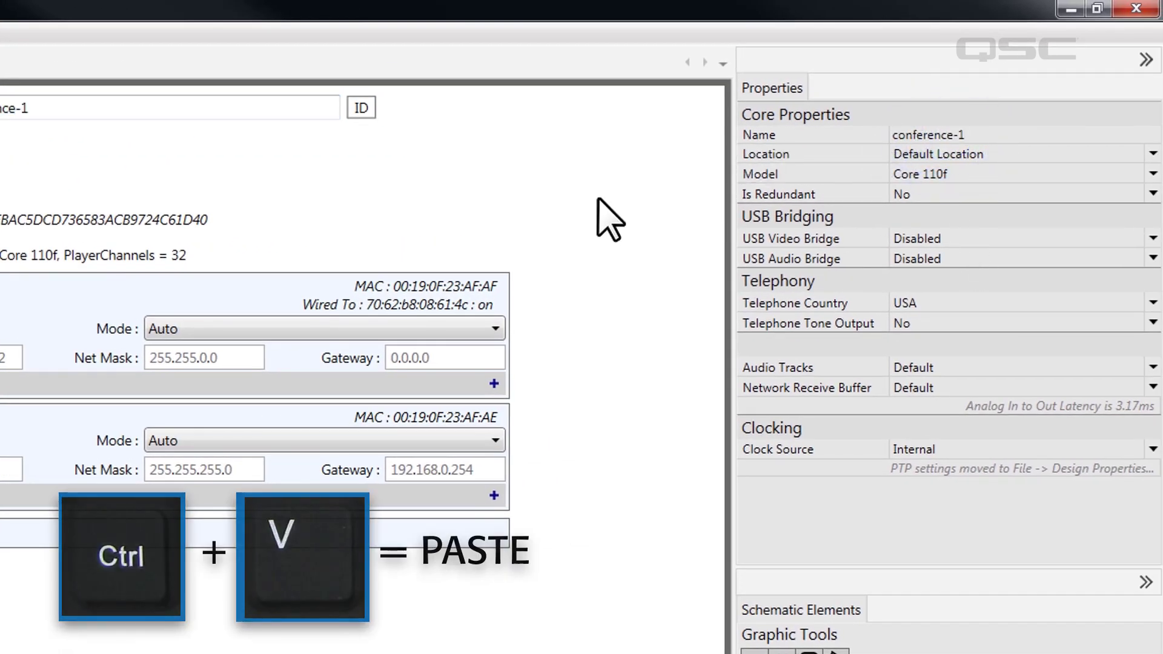
# Keep the core model as Core 110f and set the Slot A card to AES3 In/Out
pyautogui.click(904, 178)
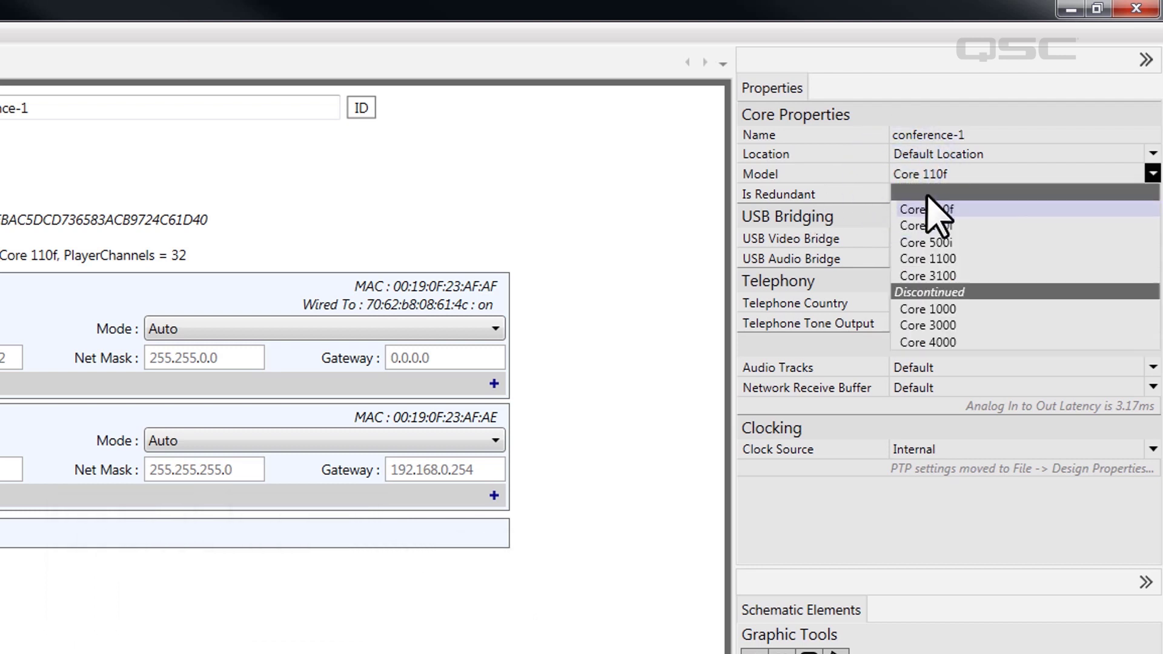
pyautogui.click(915, 209)
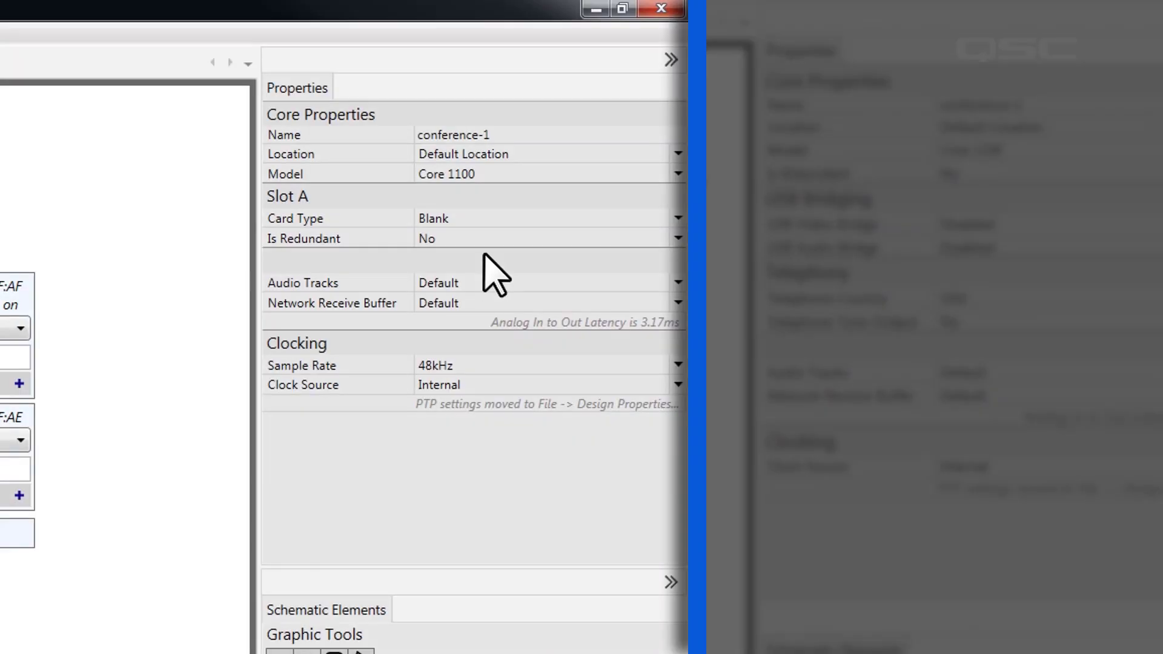
pyautogui.click(484, 225)
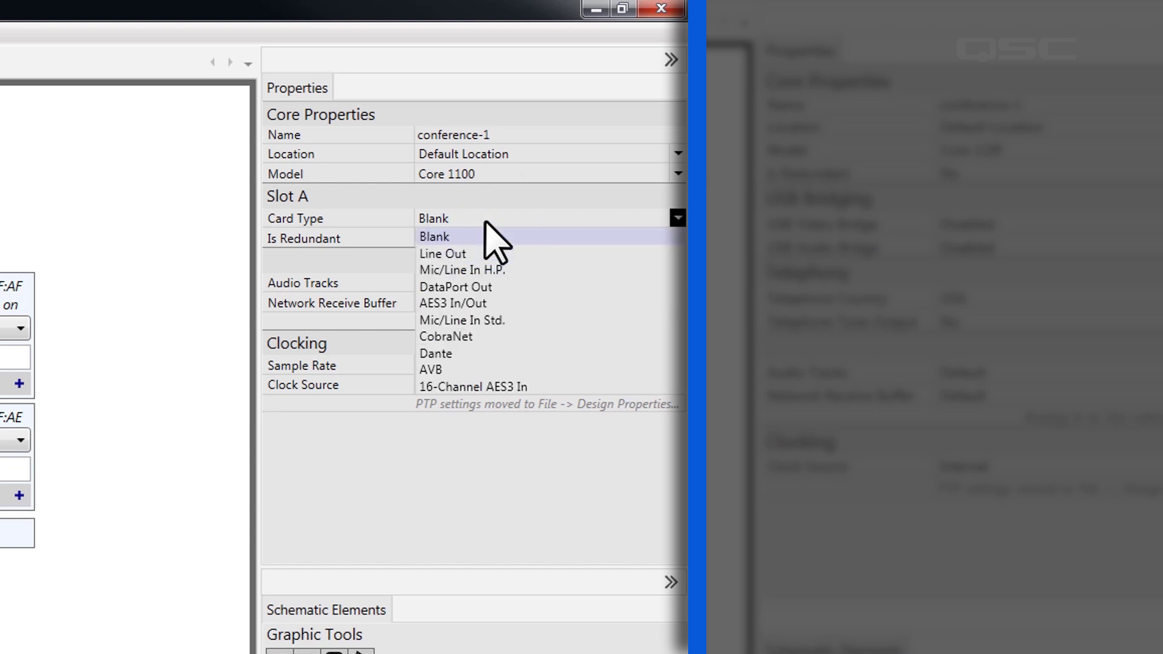
pyautogui.click(475, 303)
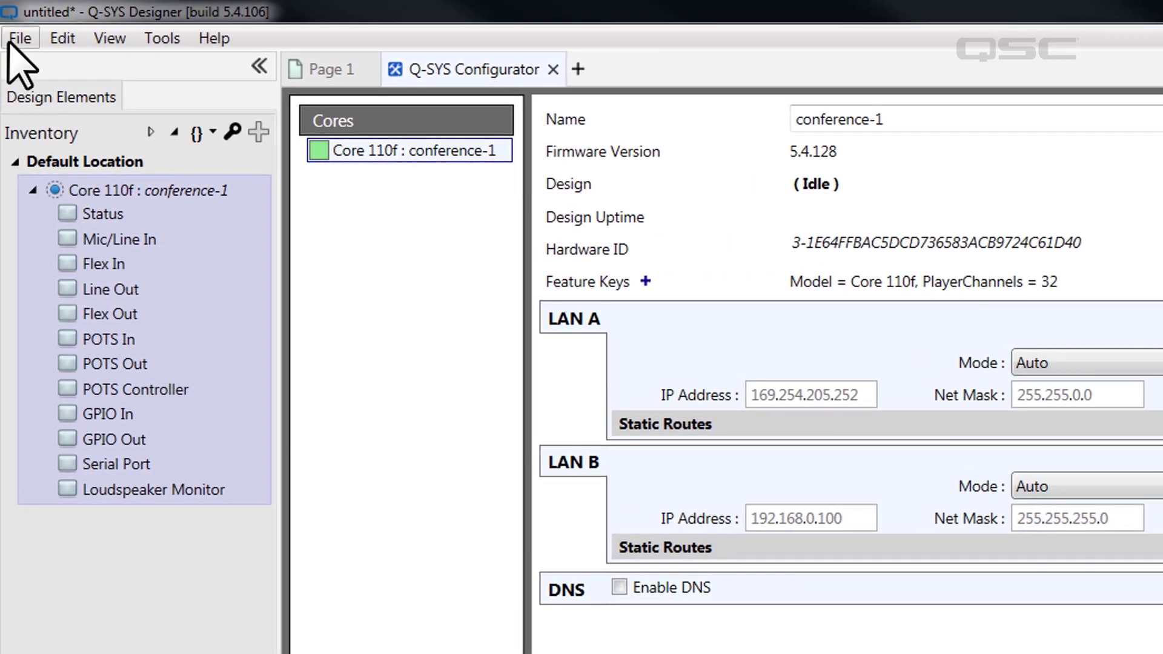
# Try Save to Core & Run, then cancel the failing core discovery
pyautogui.click(18, 42)
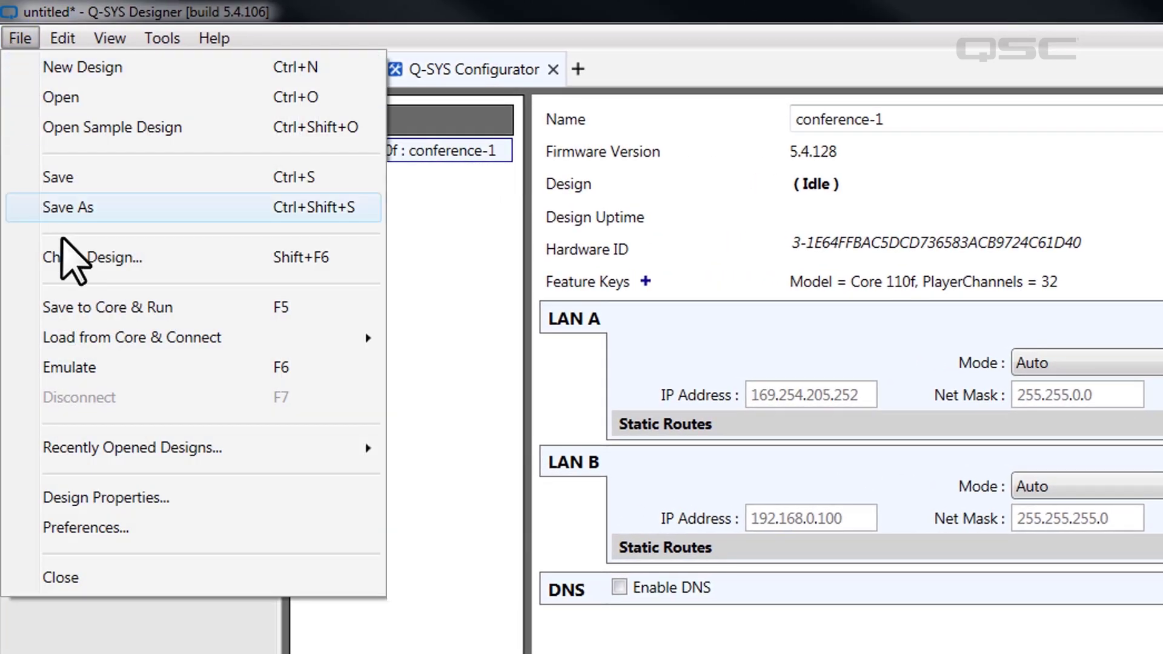
pyautogui.click(107, 314)
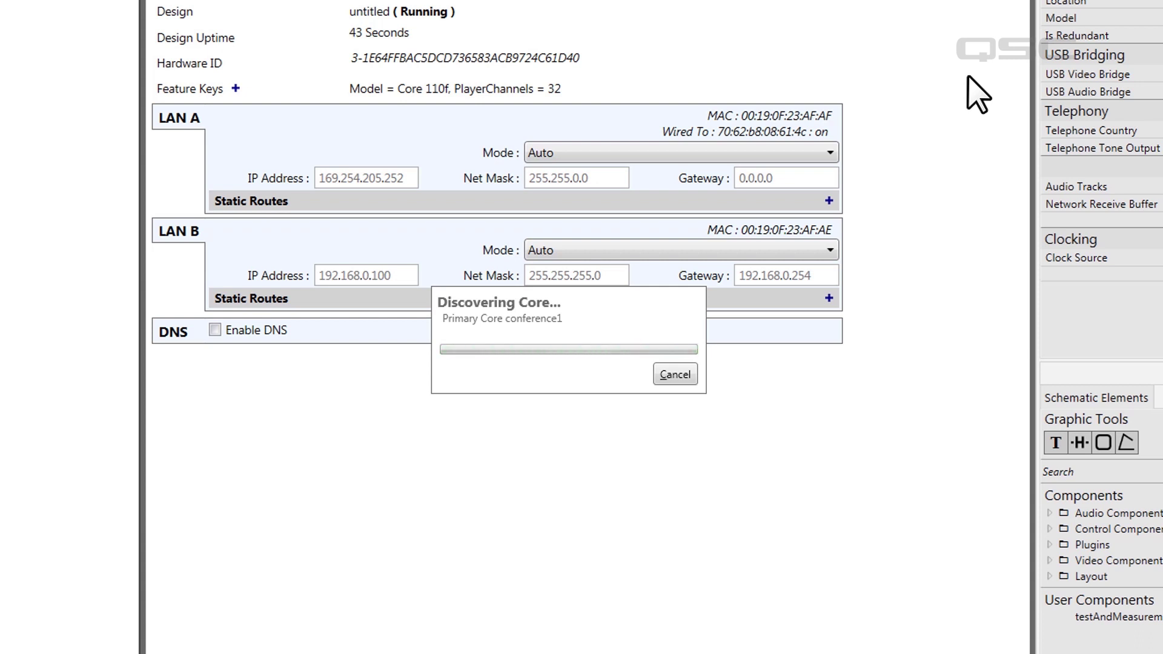
pyautogui.click(675, 375)
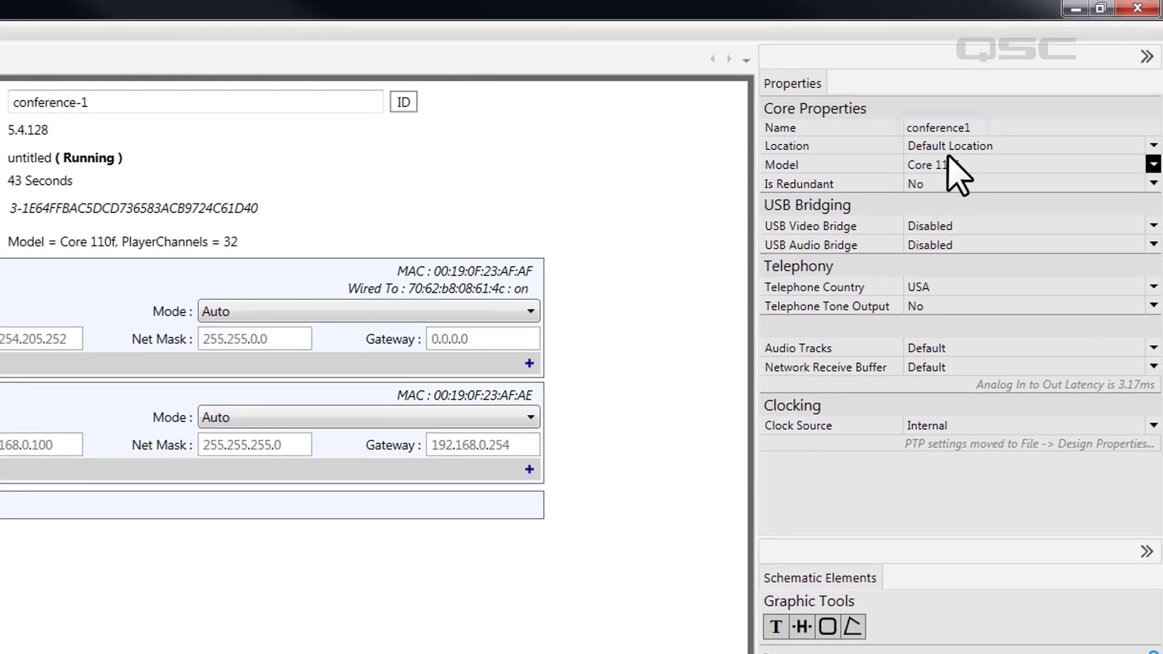
# Correct the core name from 'conference1' to 'conference-1' and save to core and run again
pyautogui.click(969, 128)
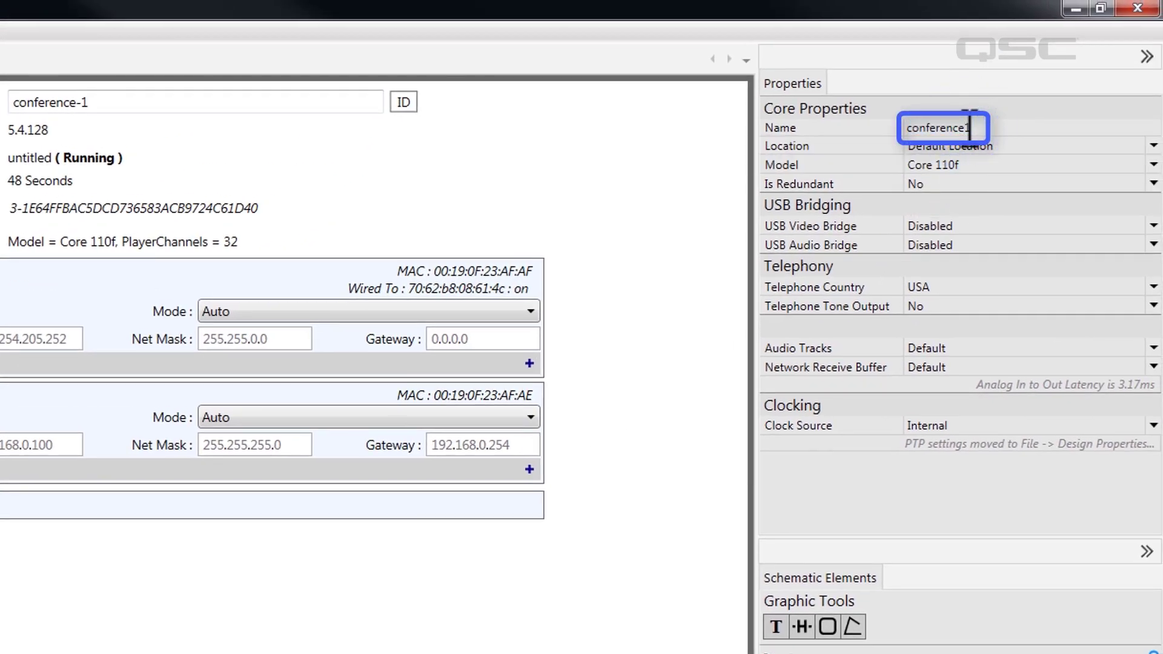
pyautogui.write('-')
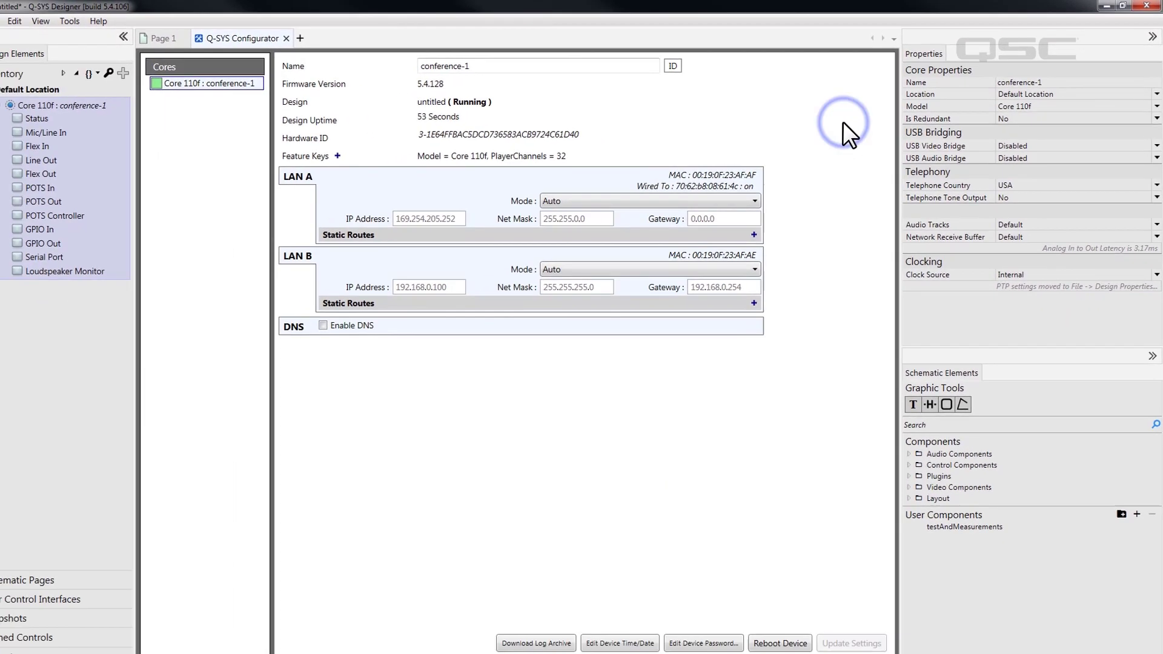
pyautogui.press('F5')
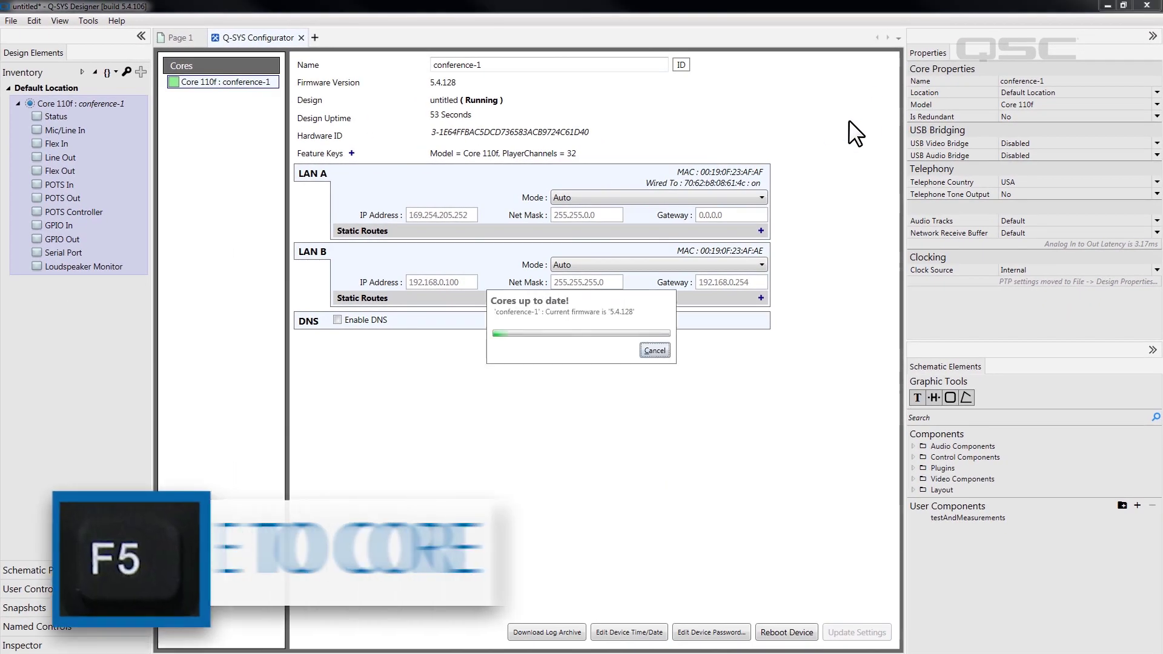